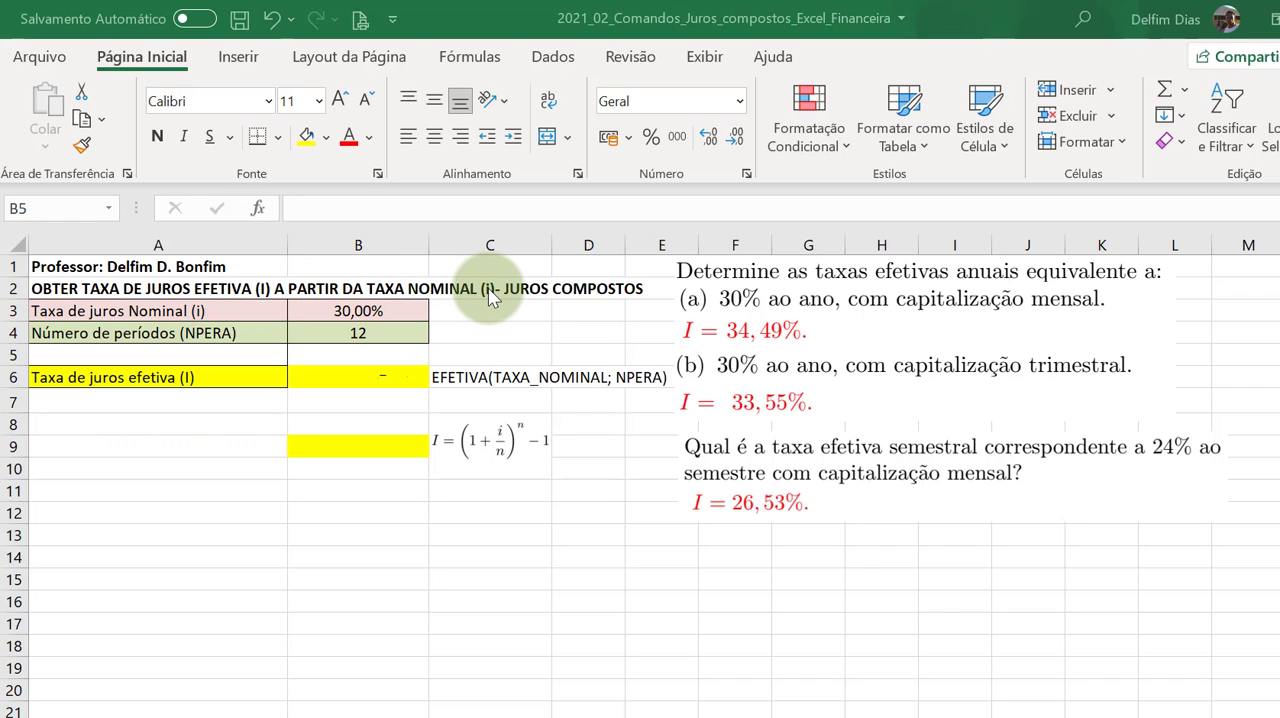
click(737, 283)
click(740, 285)
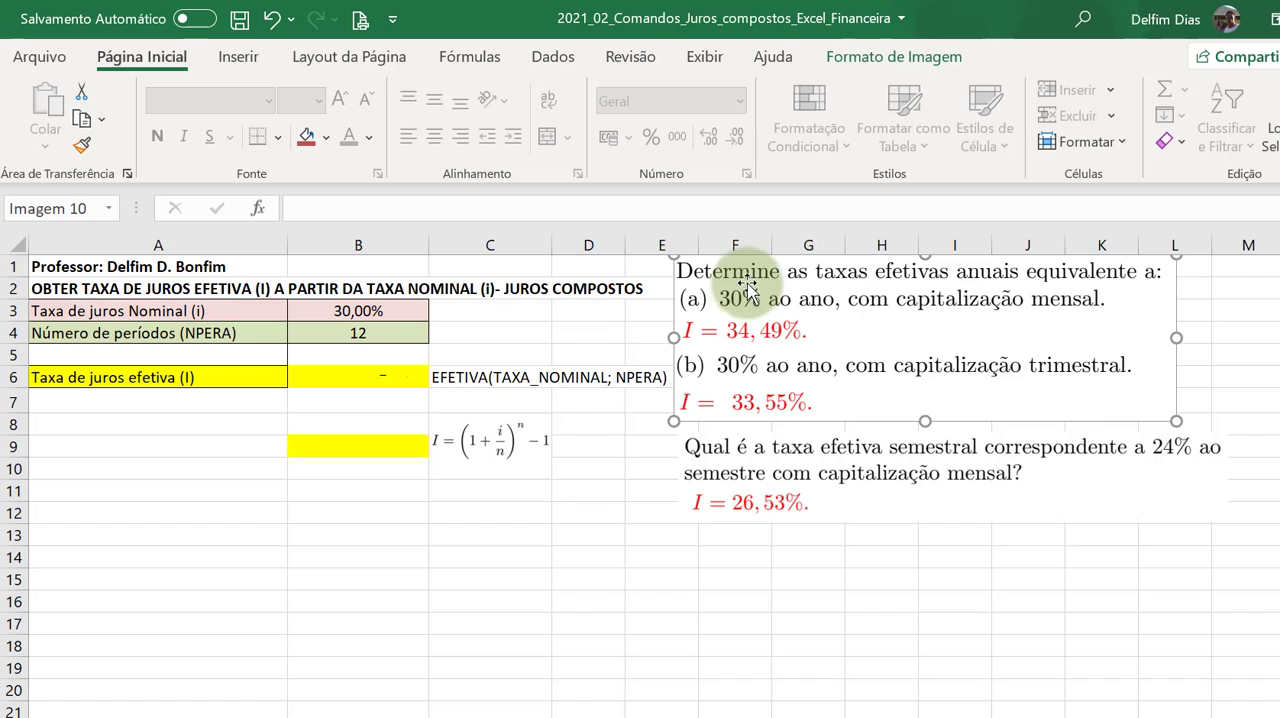
click(599, 335)
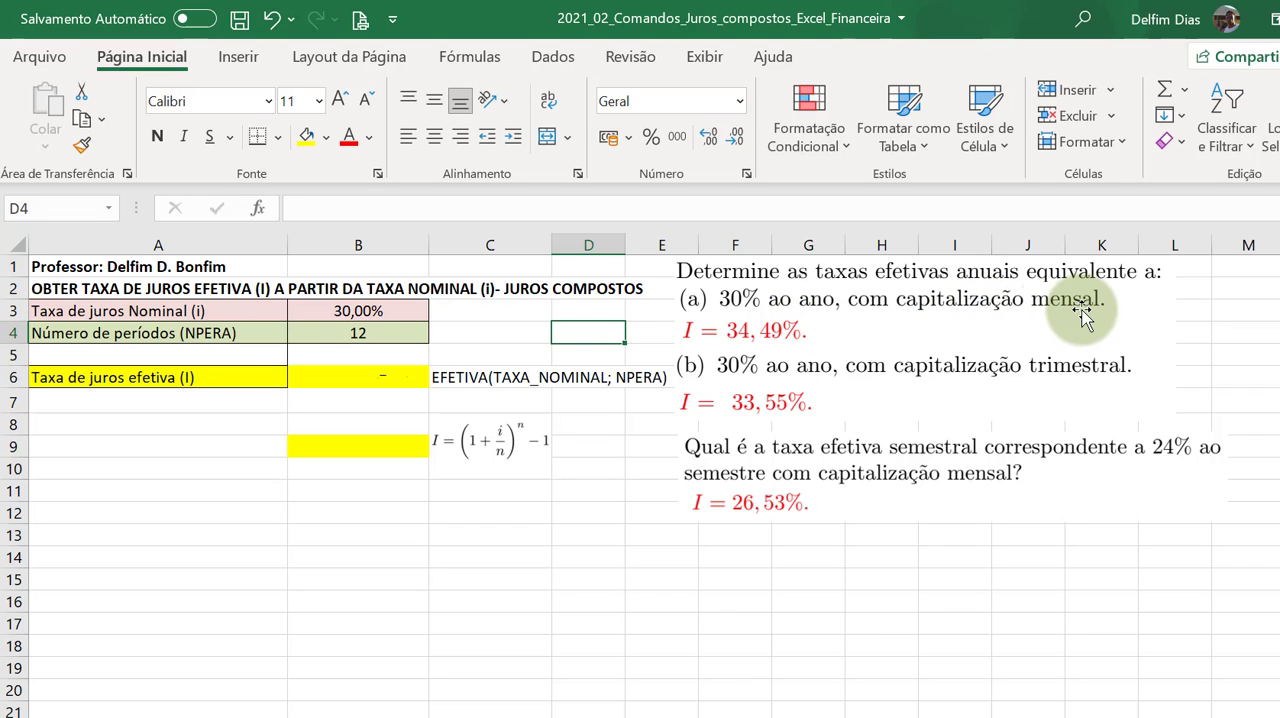
click(348, 333)
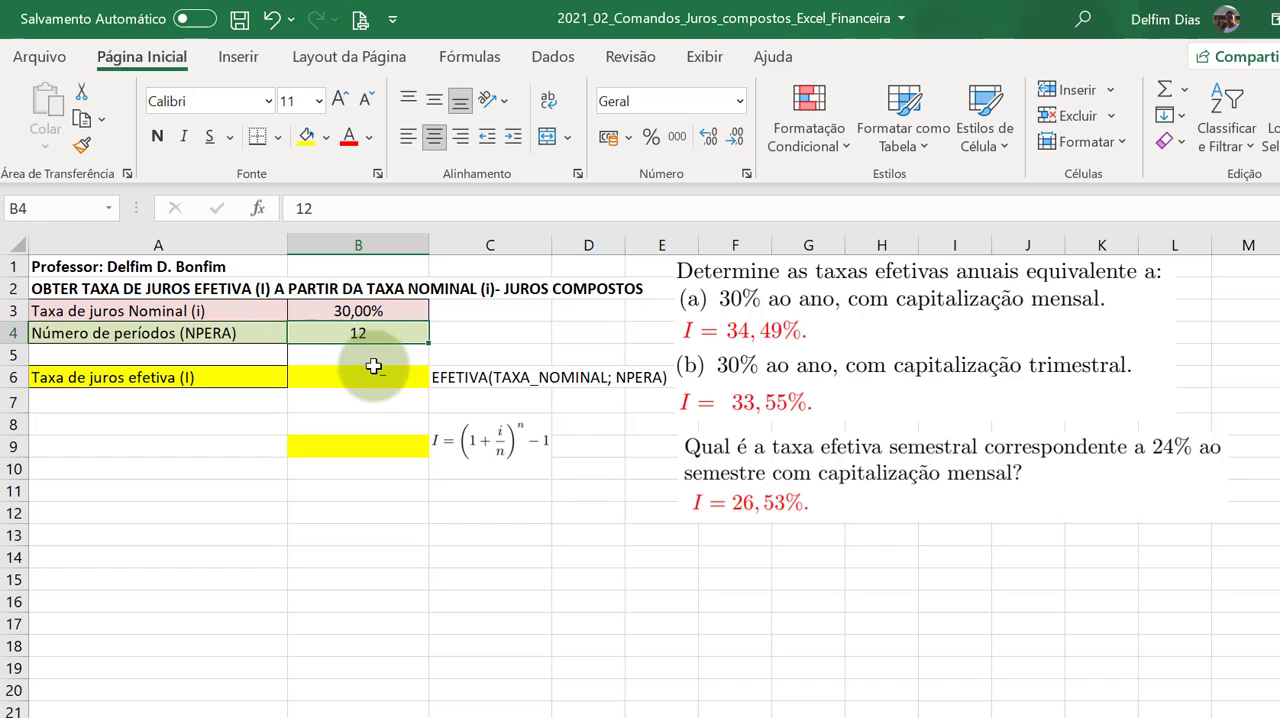
click(190, 311)
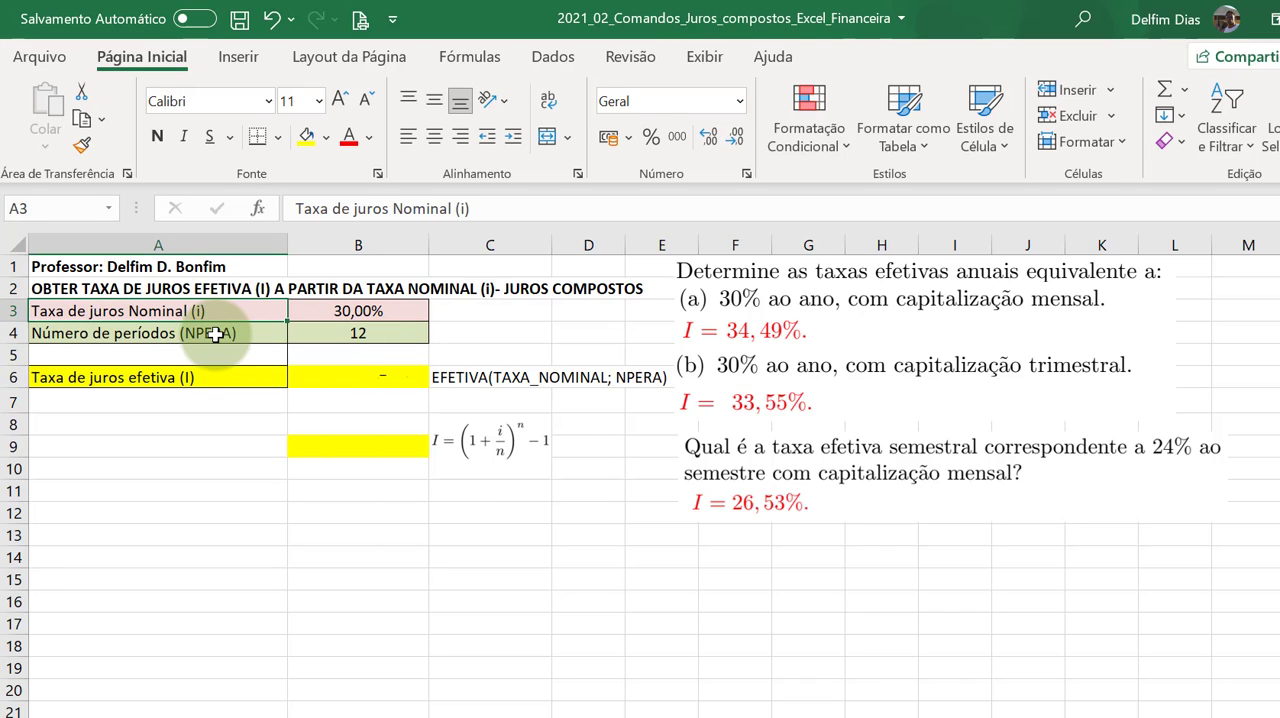
click(216, 336)
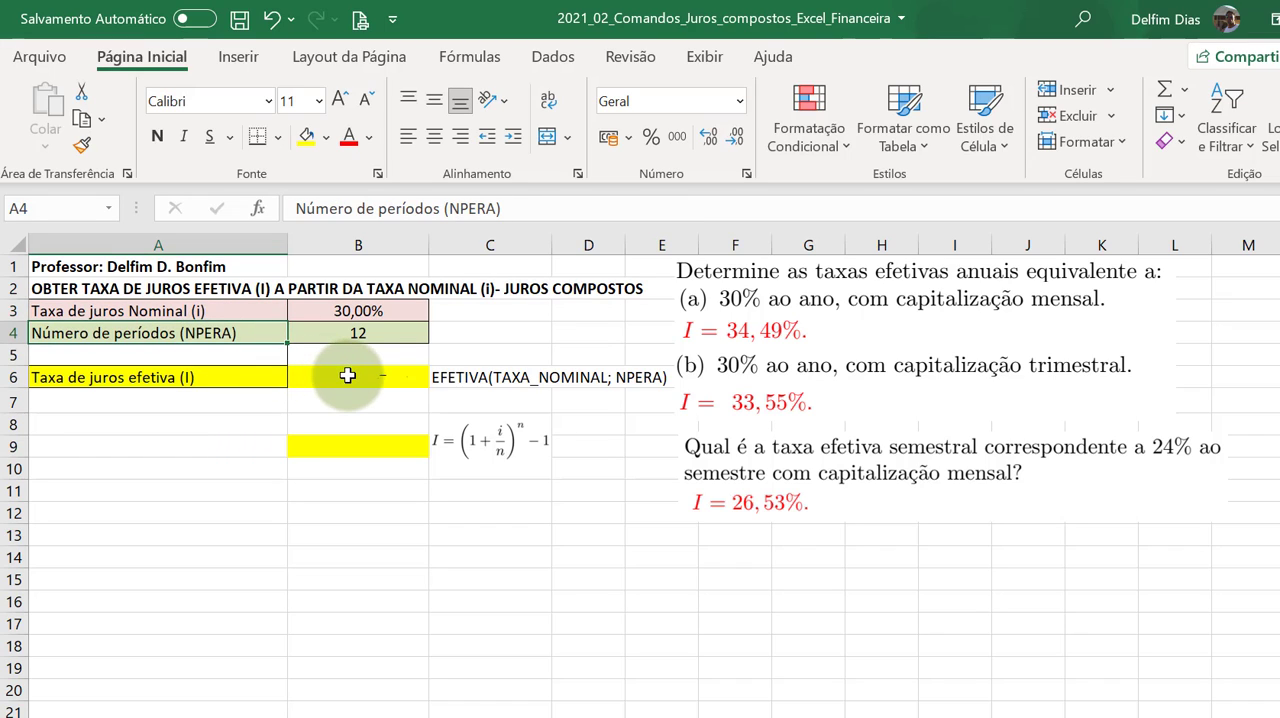
Calculate the effective interest rate in B6 with =EFETIVA(B3;B4), using the nominal rate and the number of periods
click(358, 377)
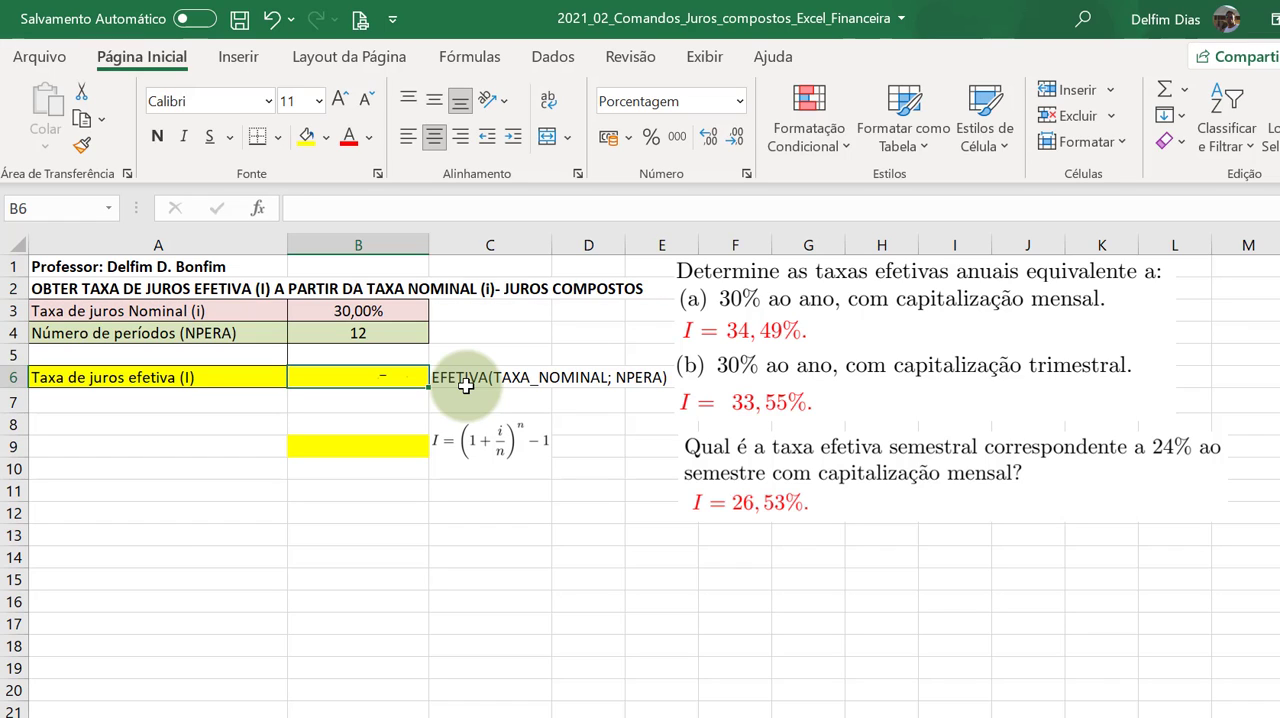
text(=)
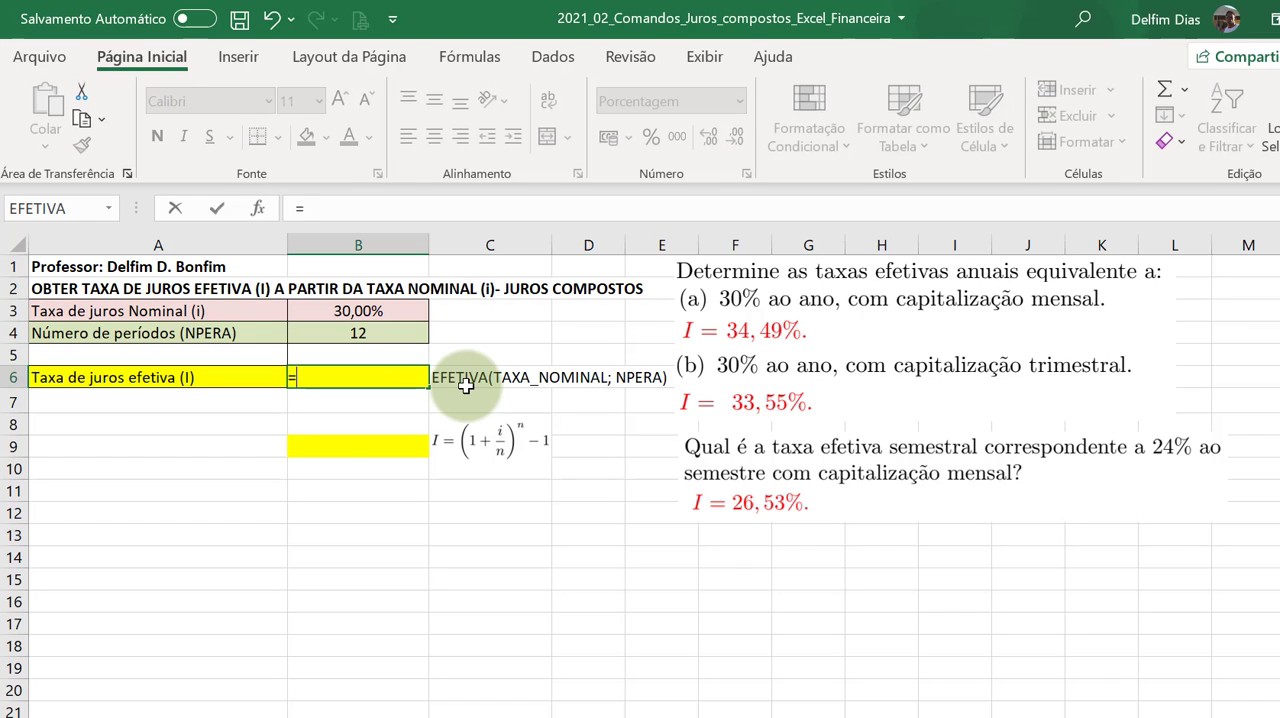
text(efe)
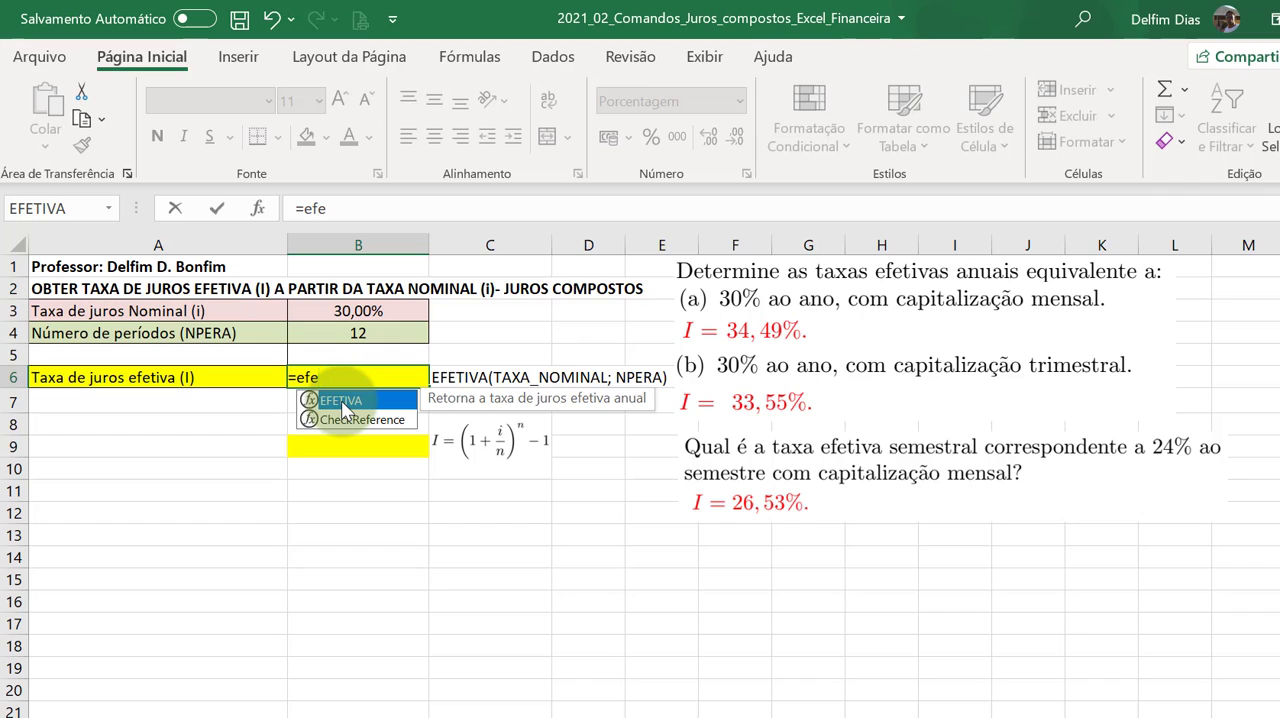
double_click(342, 404)
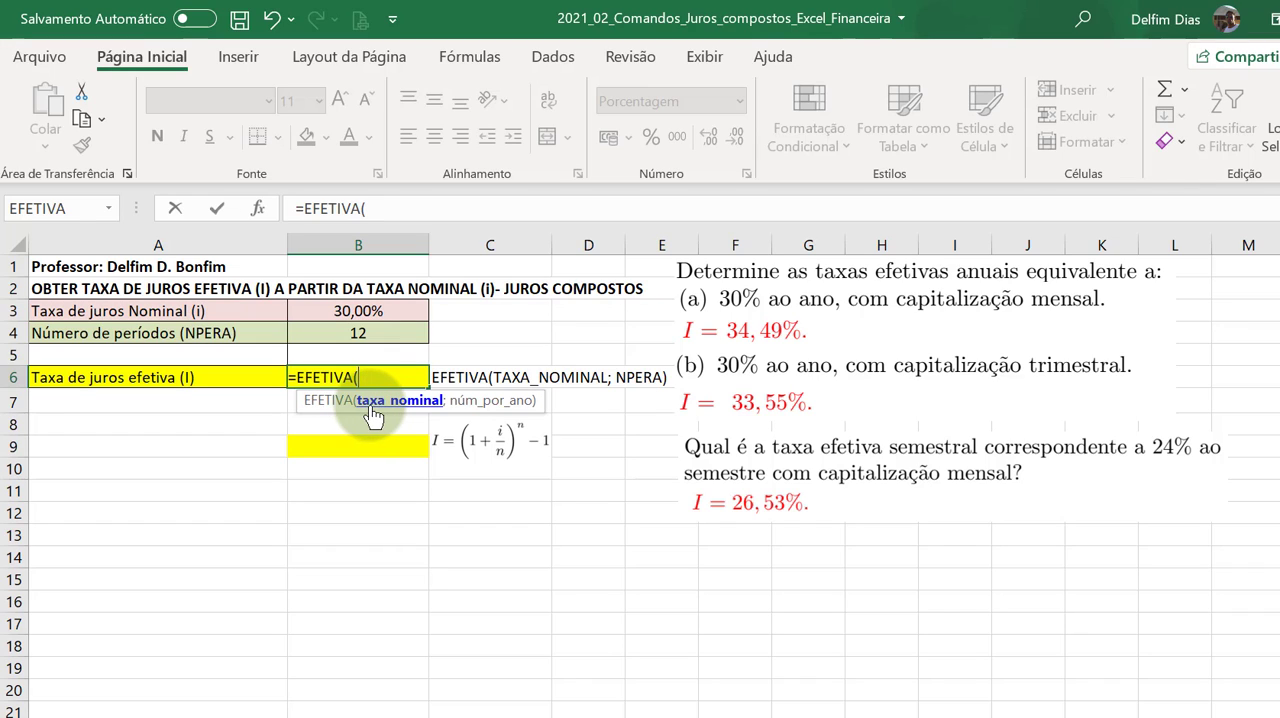
click(381, 311)
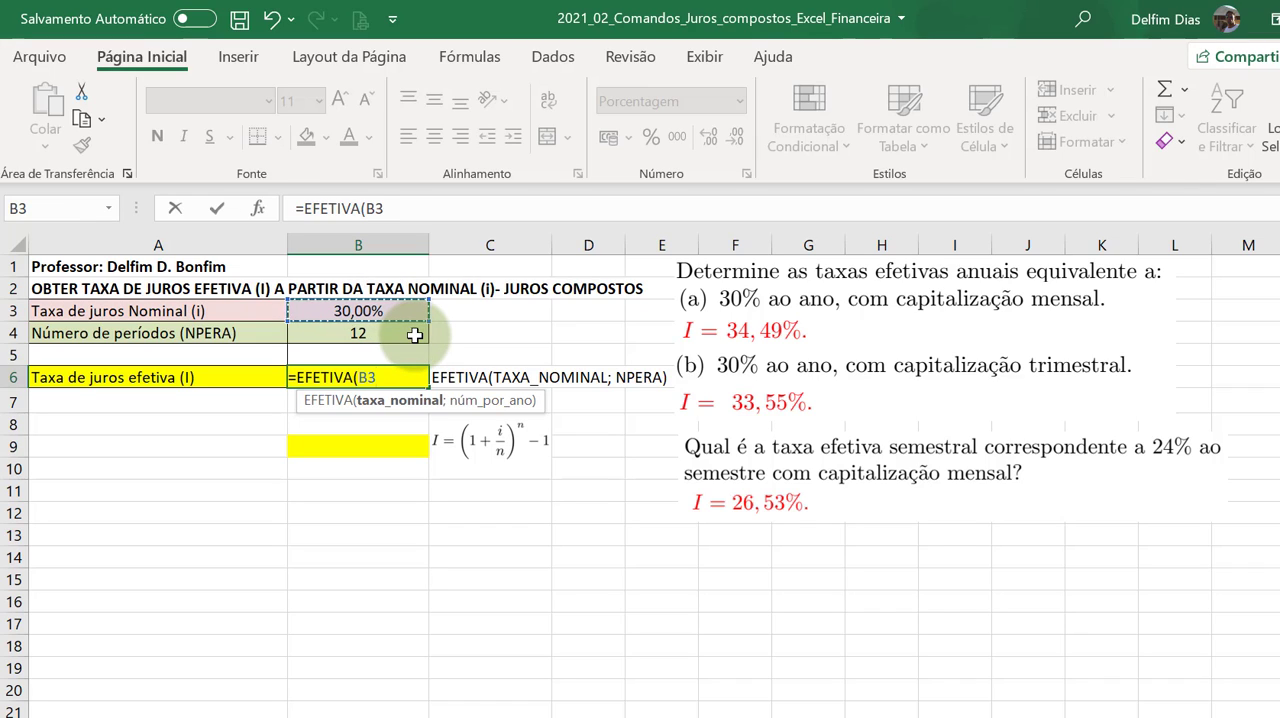
text(;)
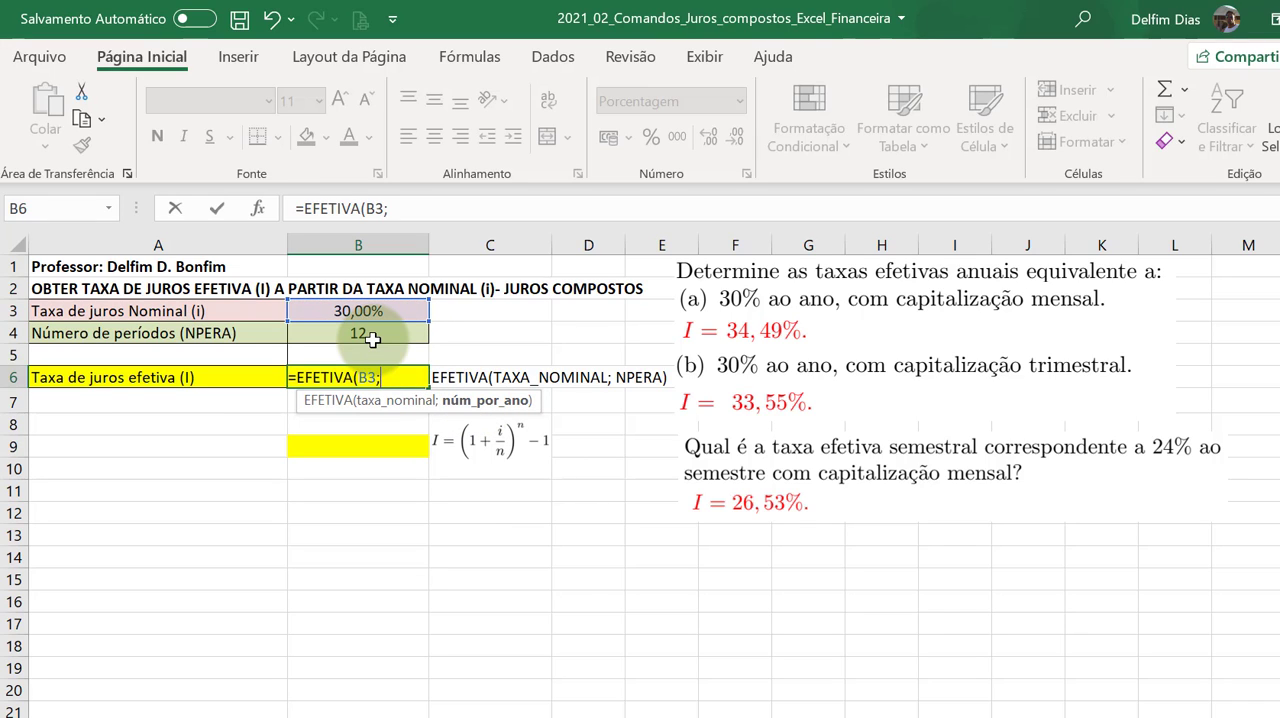
click(371, 340)
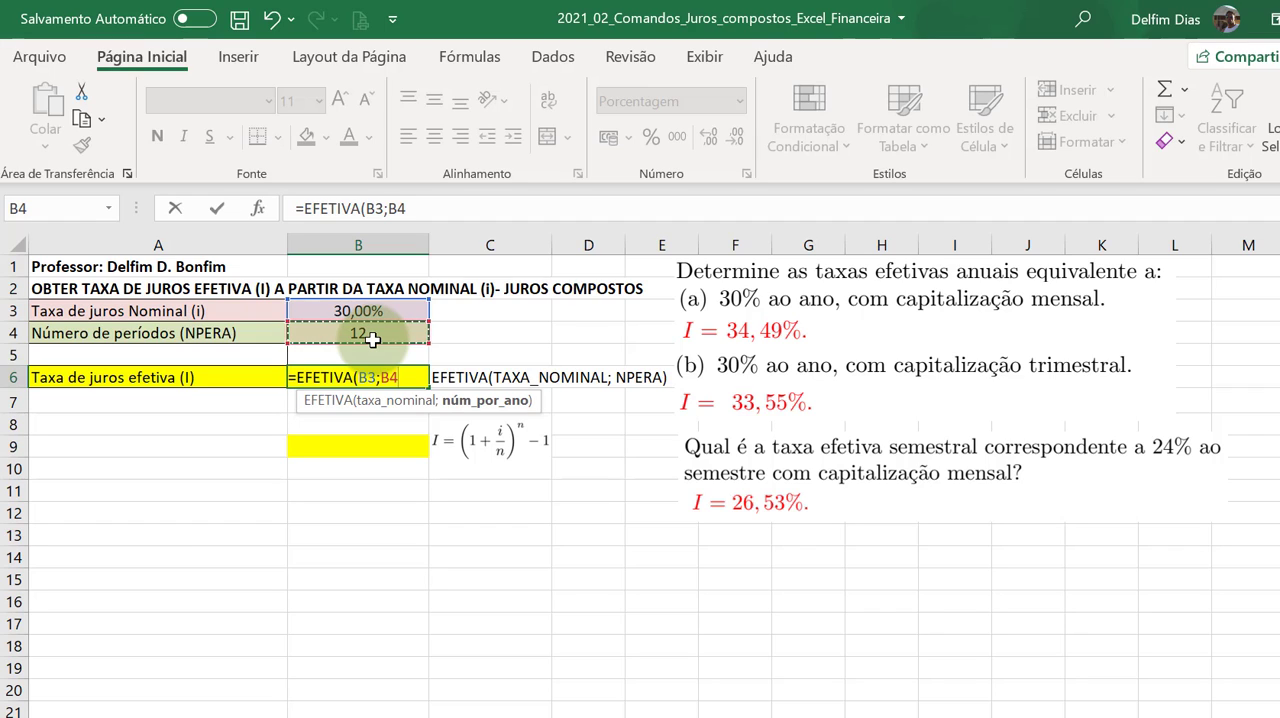
text())
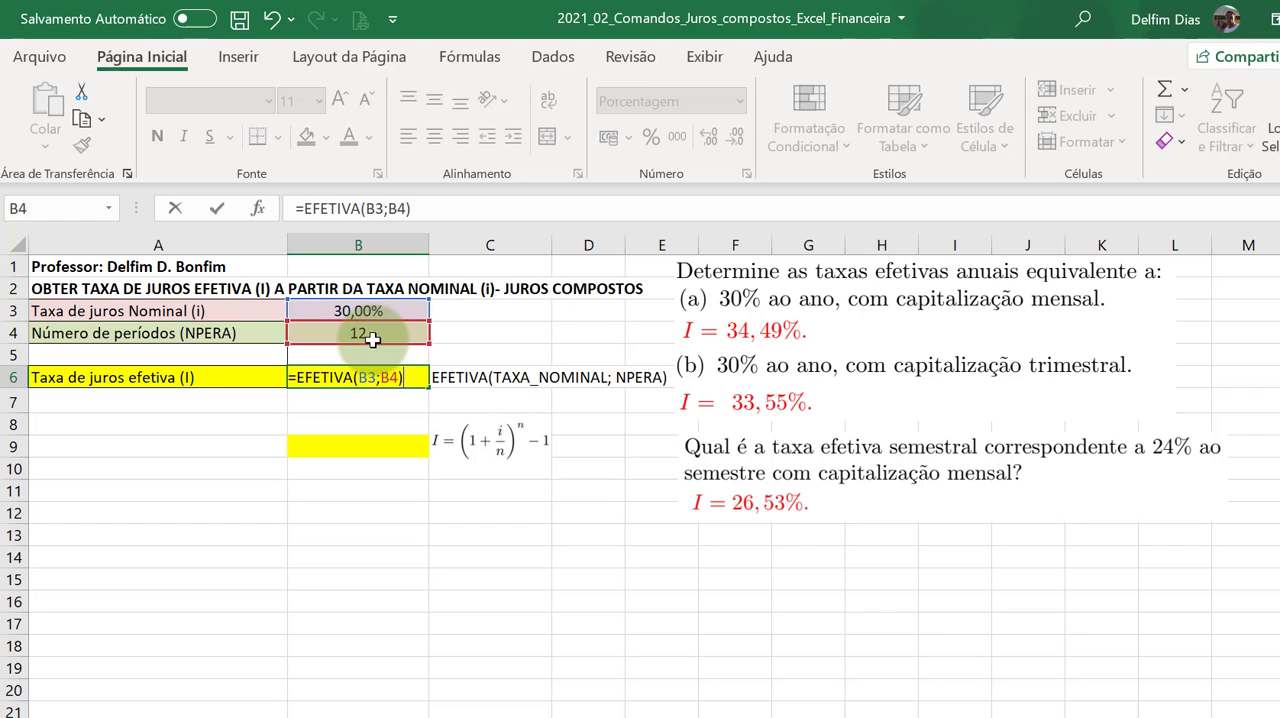
key(Return)
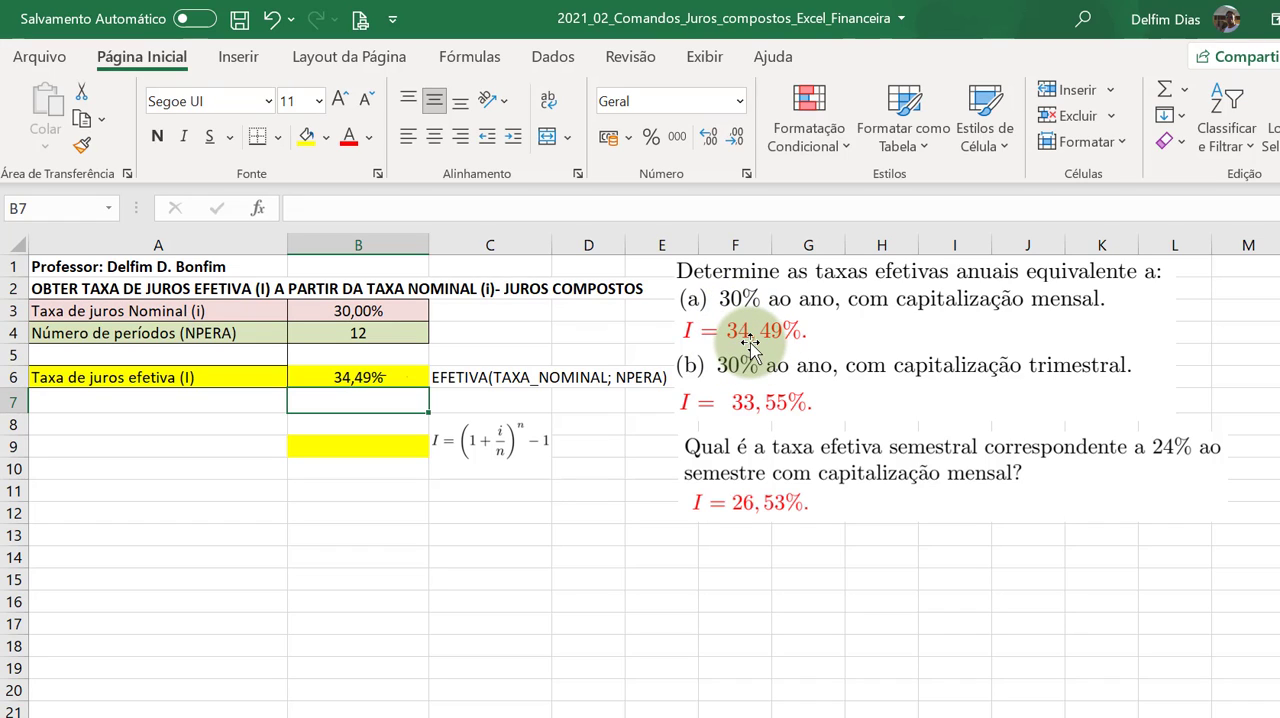
Set the number of periods in B4 to 4 for the quarterly compounding case
click(396, 330)
key(Delete)
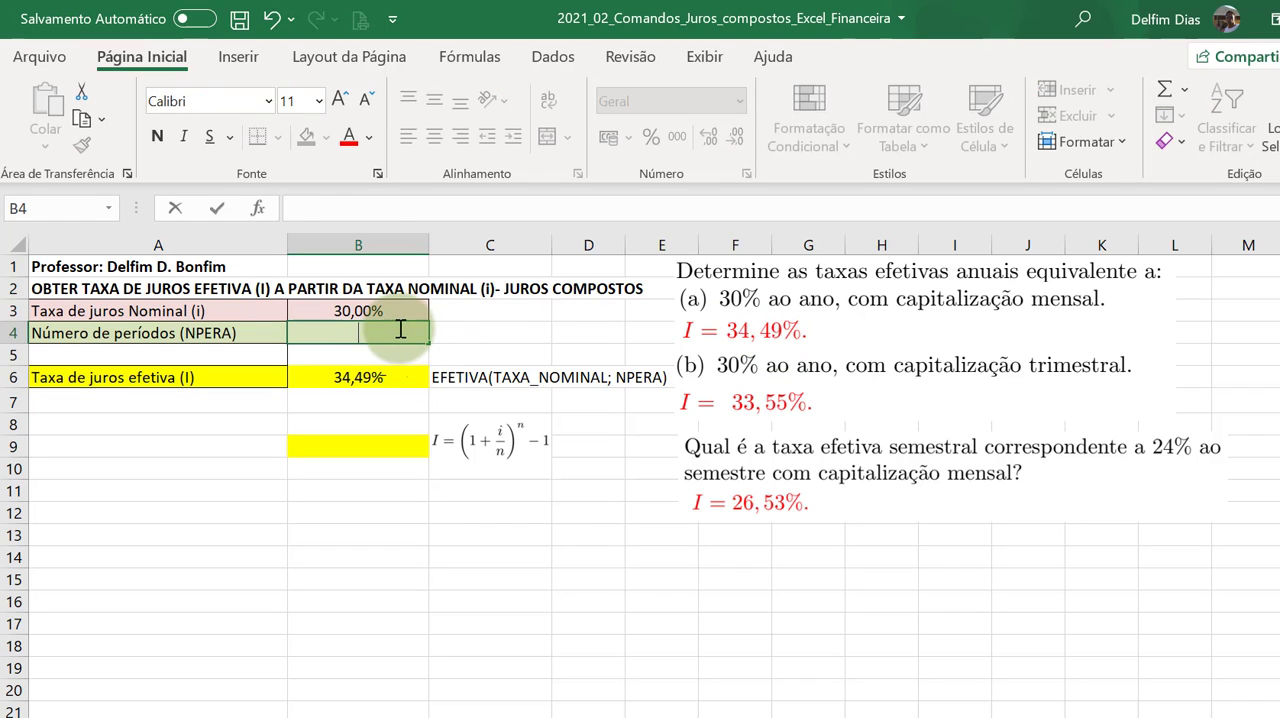
click(375, 377)
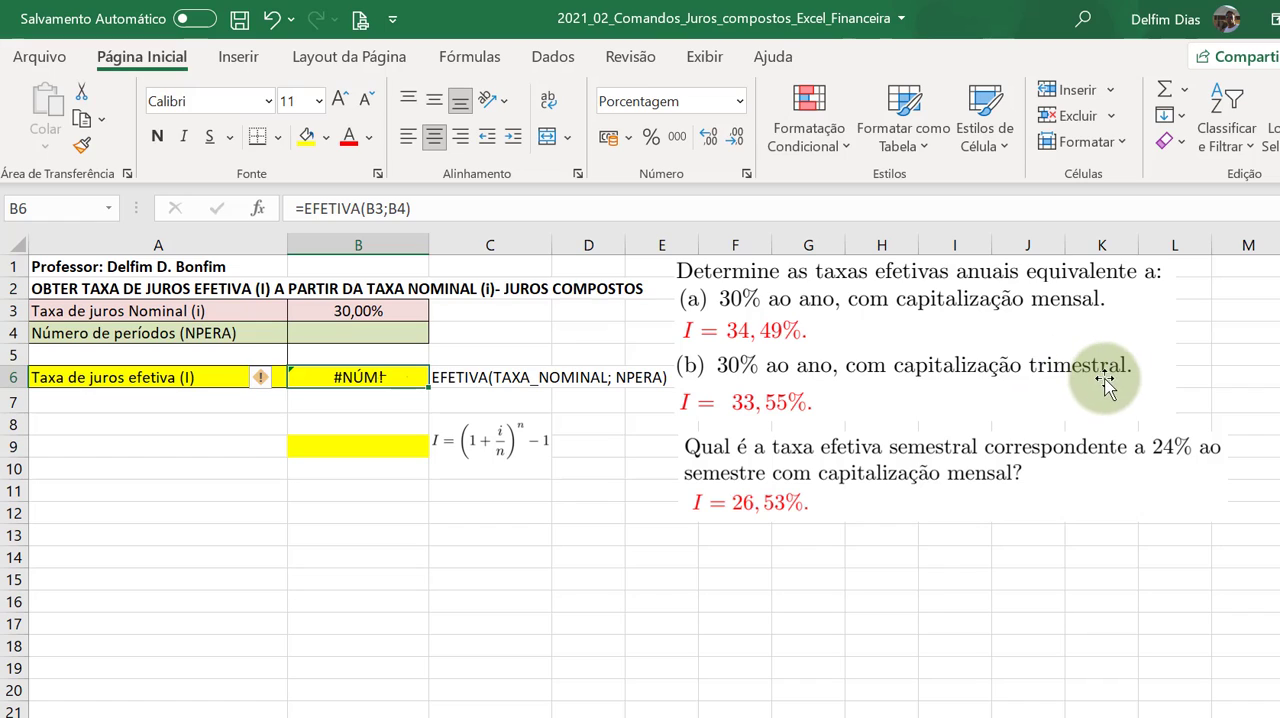
click(399, 330)
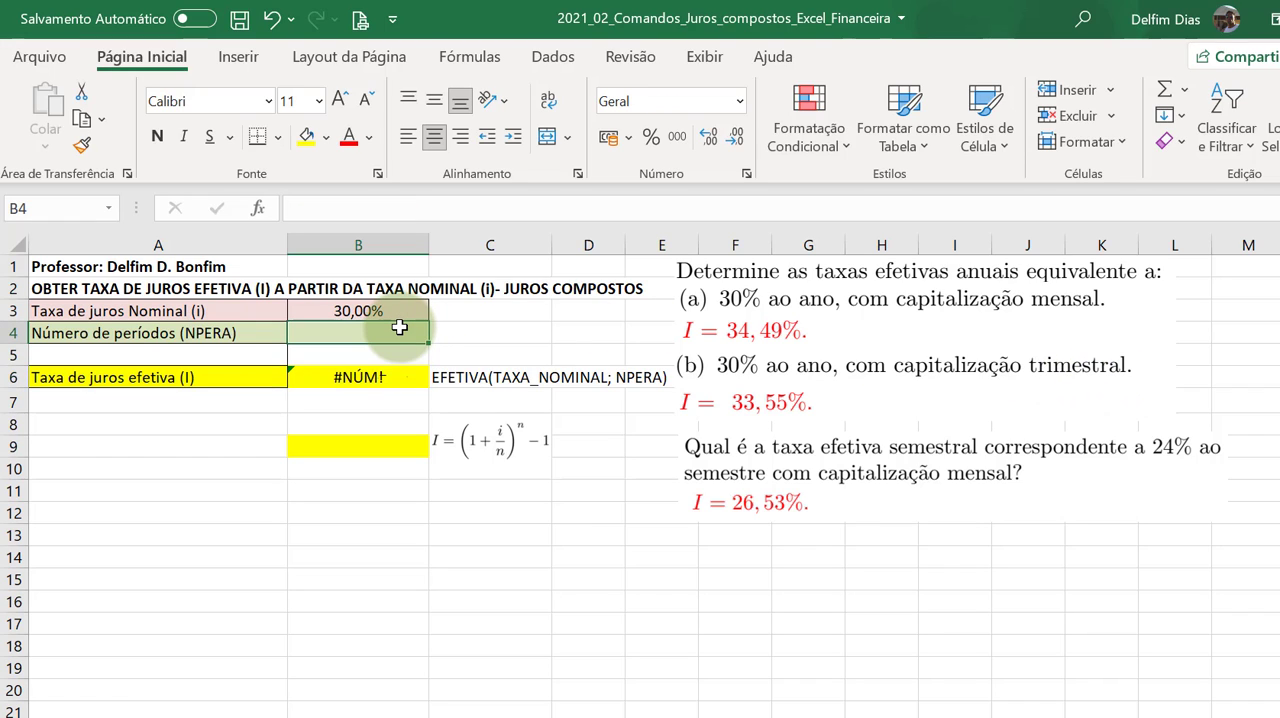
text(4)
key(Return)
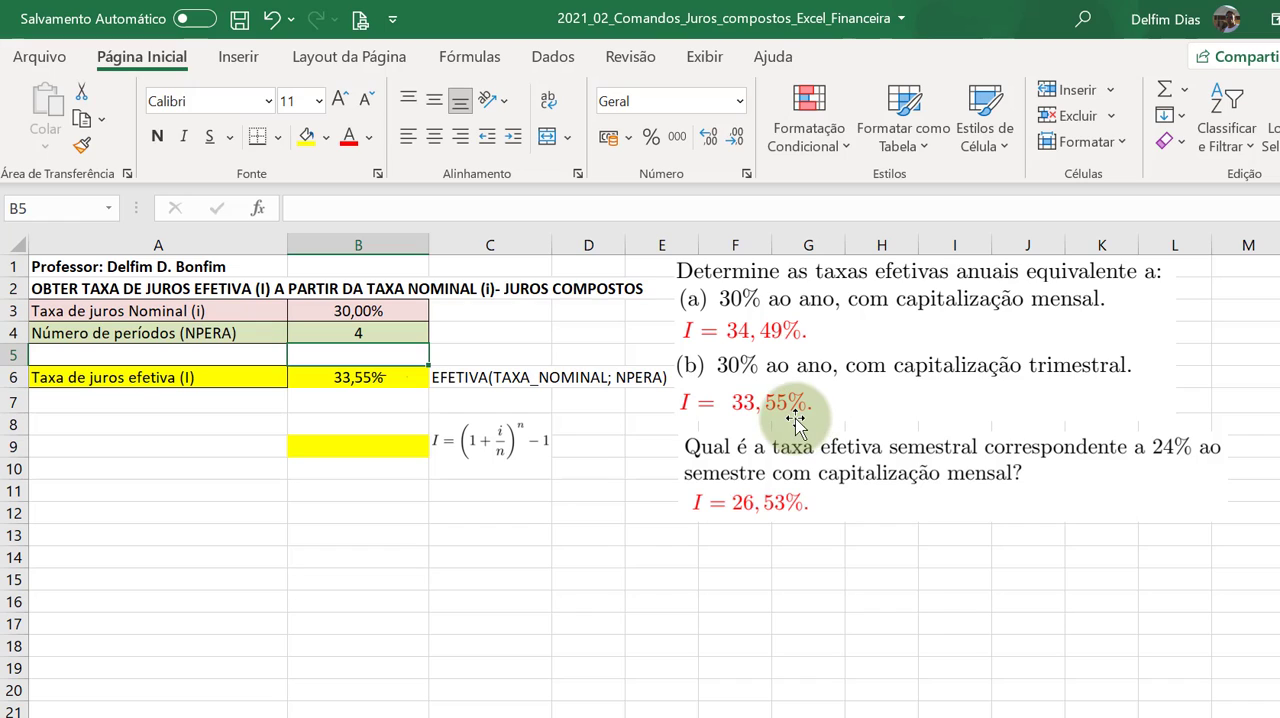
Replace the inputs in B3:B4 with a 24% nominal rate and 6 periods for the semester exercise
click(359, 313)
drag(359, 323, 359, 336)
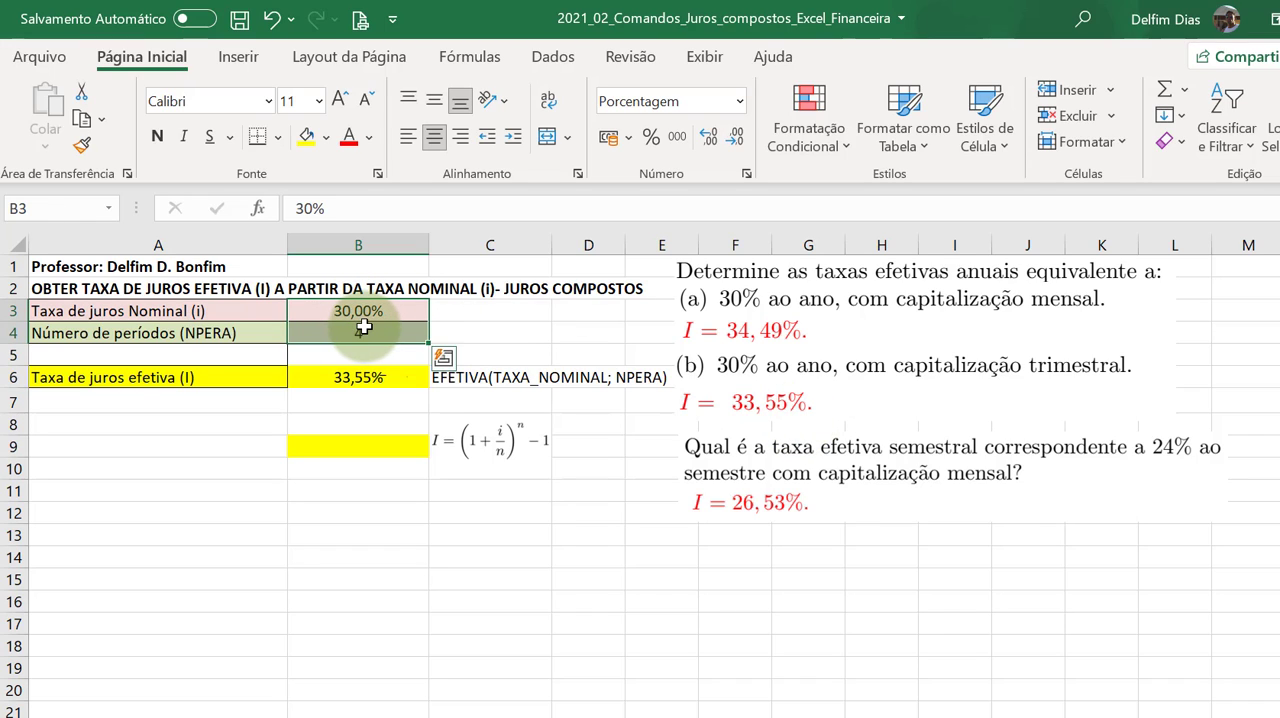
key(Delete)
click(771, 470)
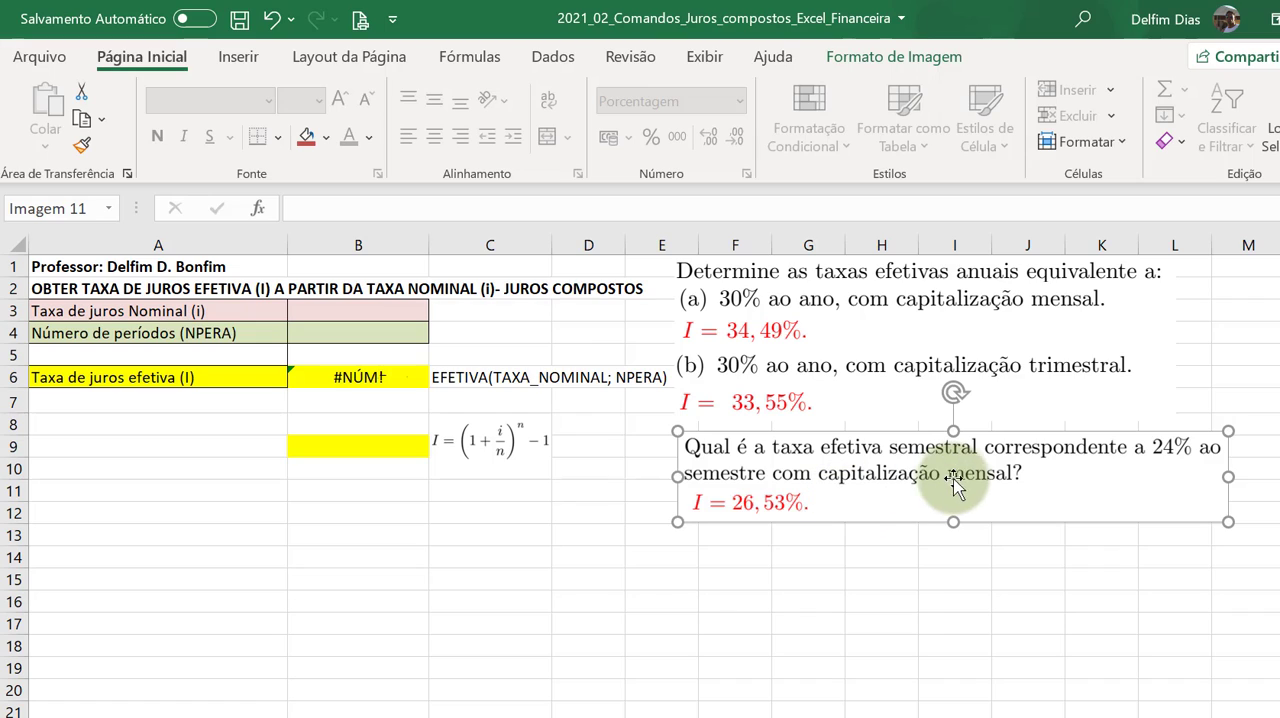
click(335, 318)
text(24)
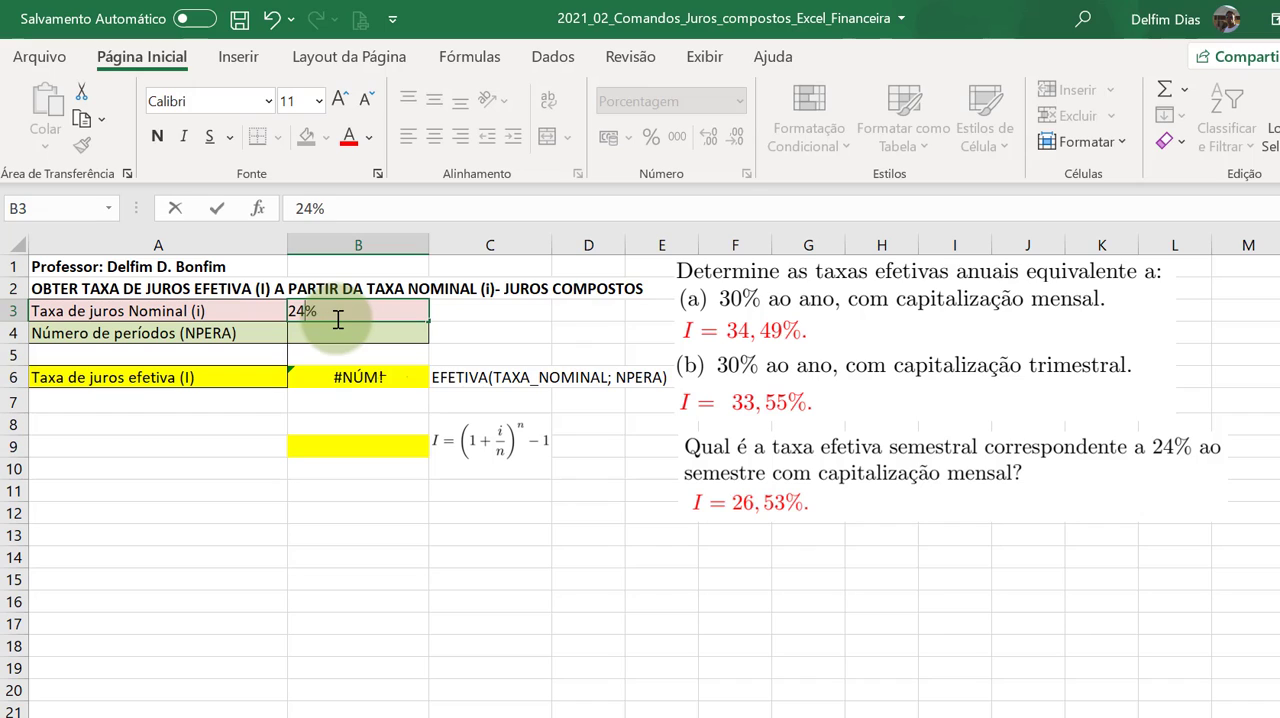
key(Return)
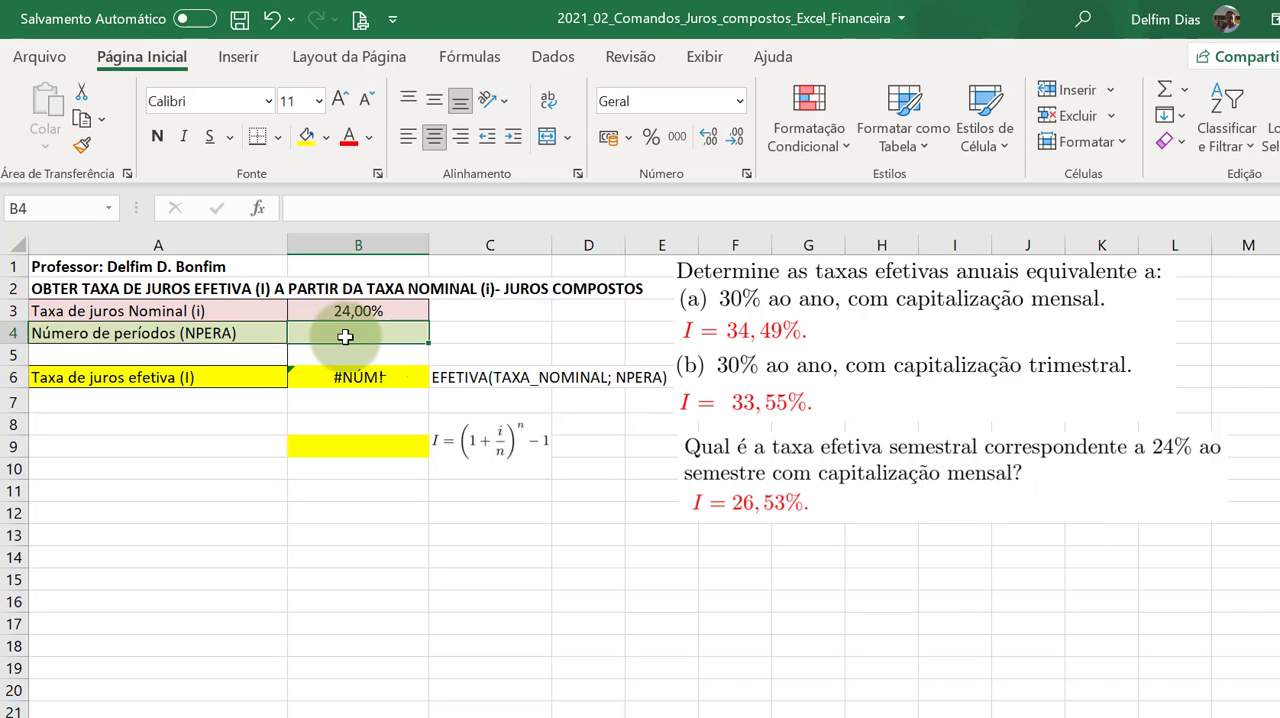
text(6)
key(Return)
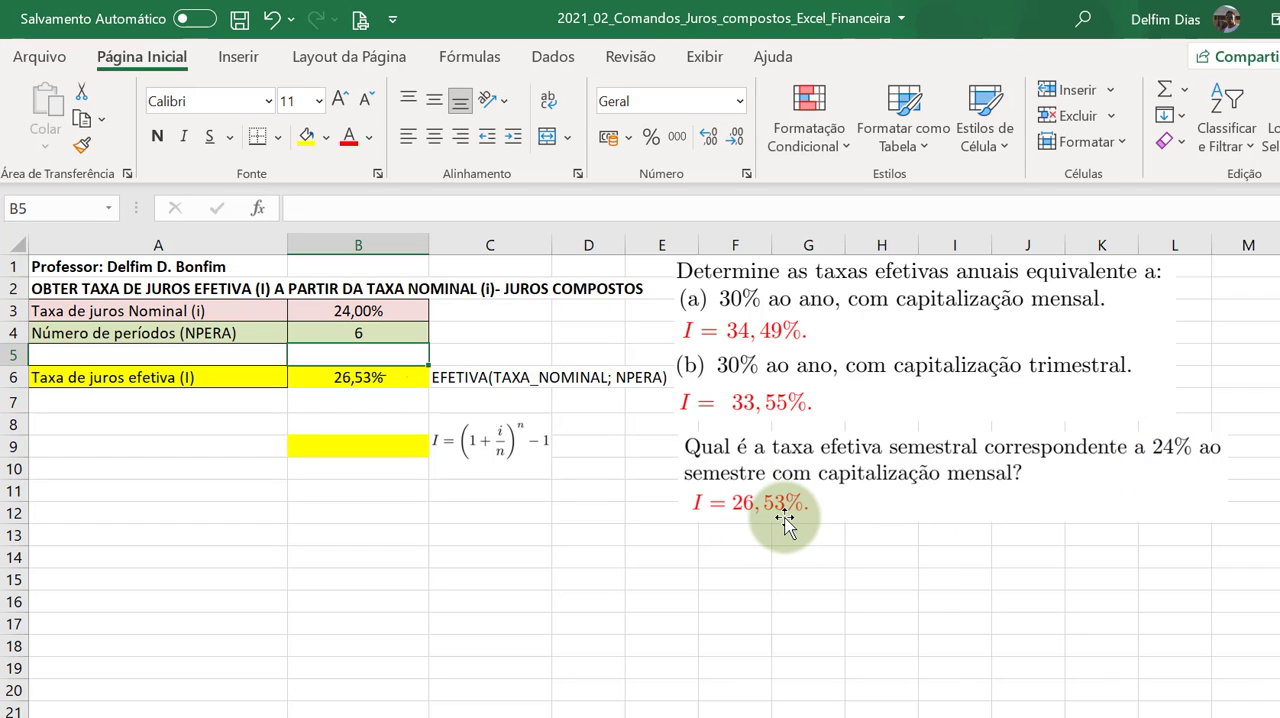
Calculate the effective rate in B9 from the algebraic formula, entering =(1+B3/B4)^B4-1
click(382, 443)
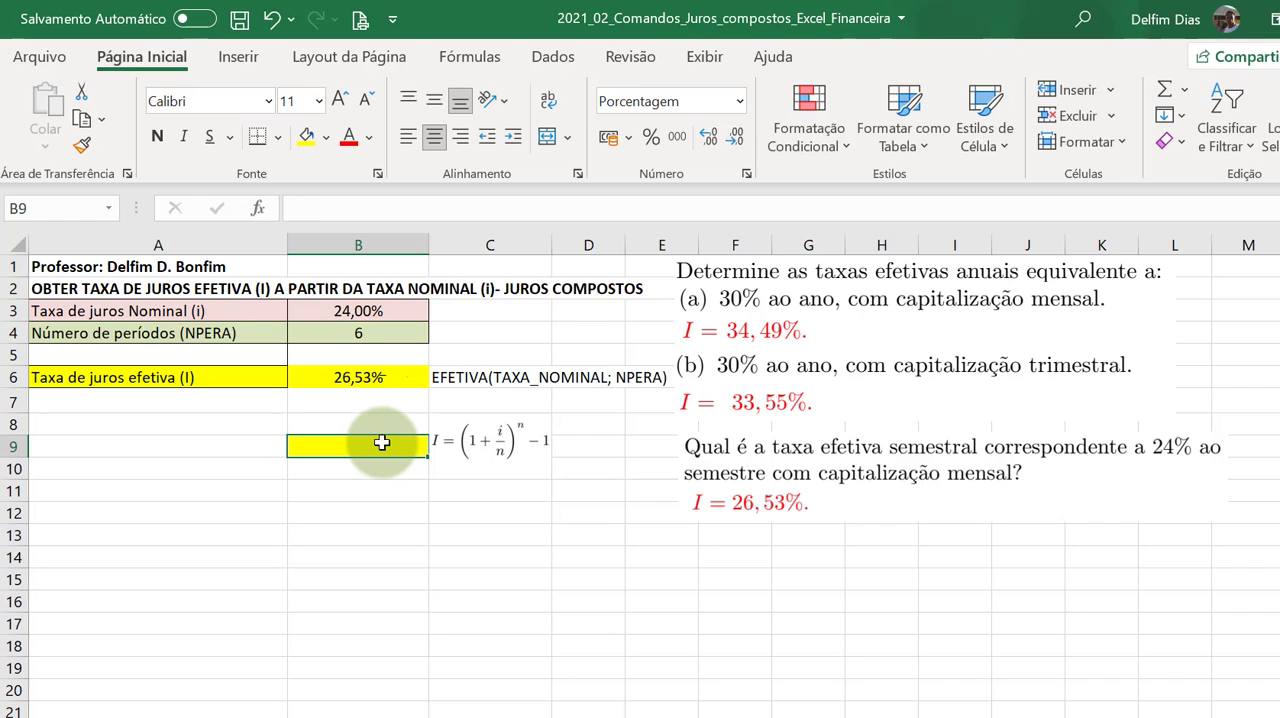
text(=(1+)
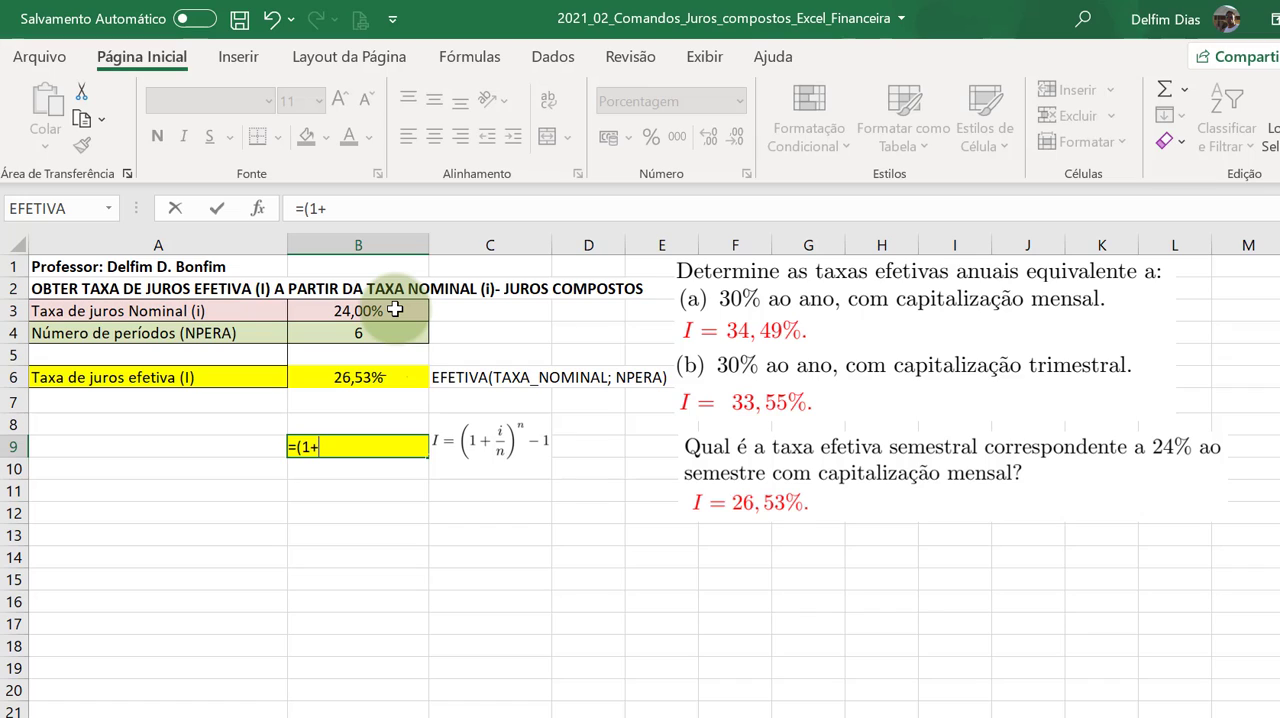
click(395, 310)
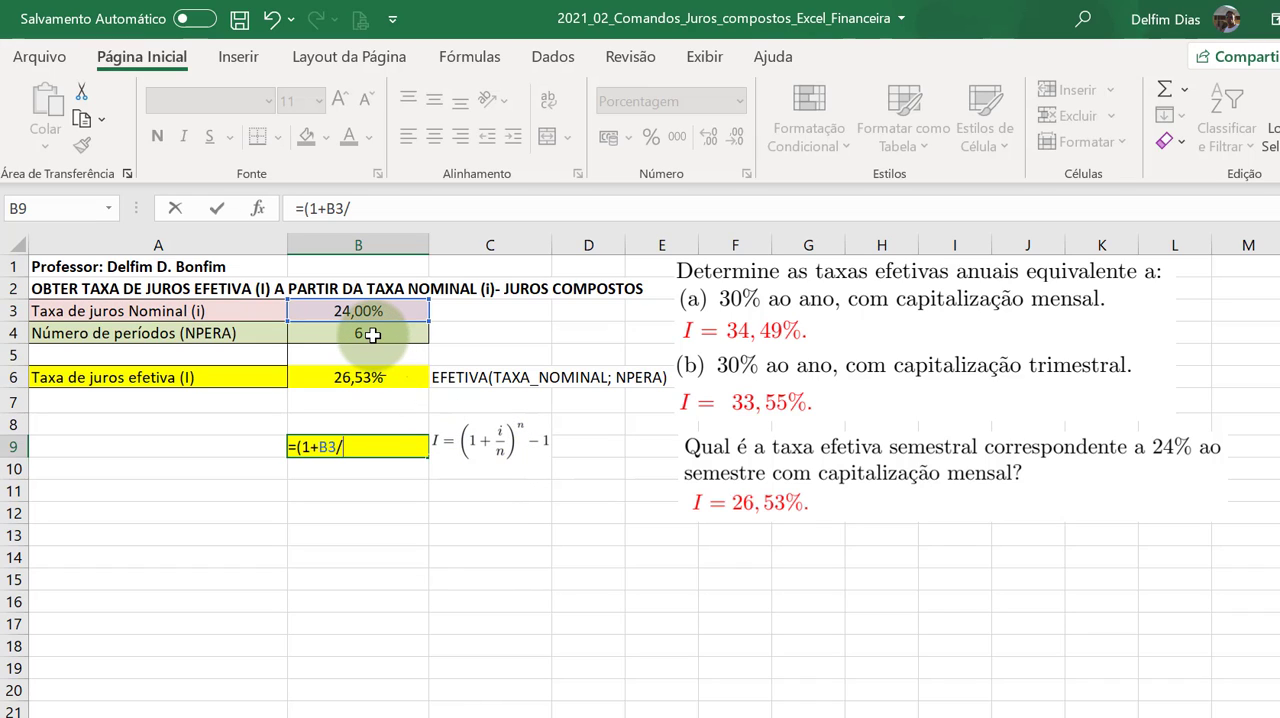
click(372, 335)
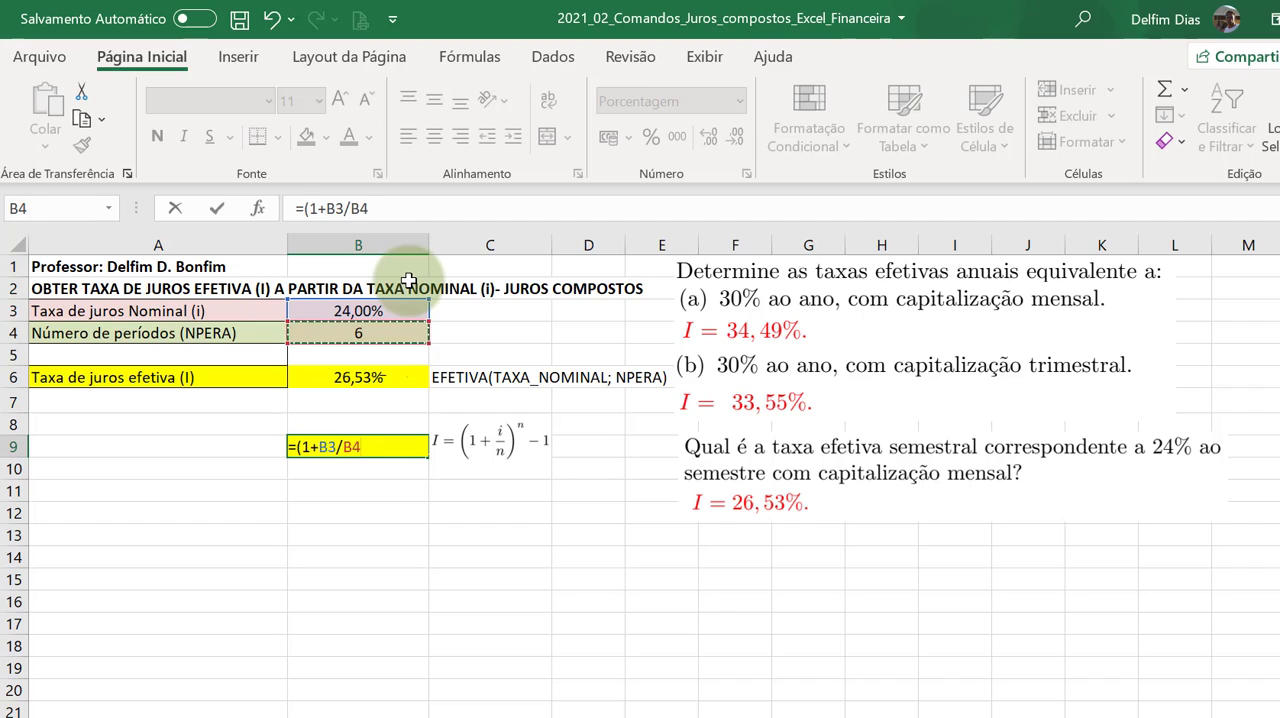
text()^)
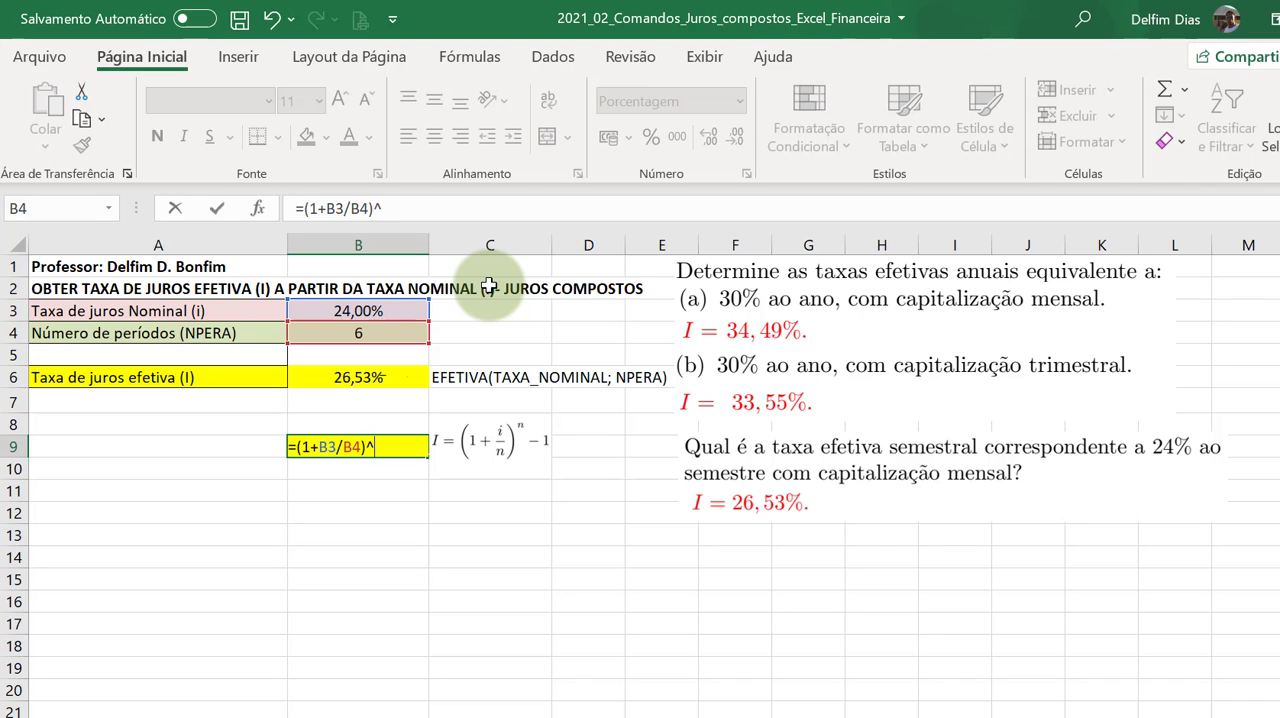
click(378, 335)
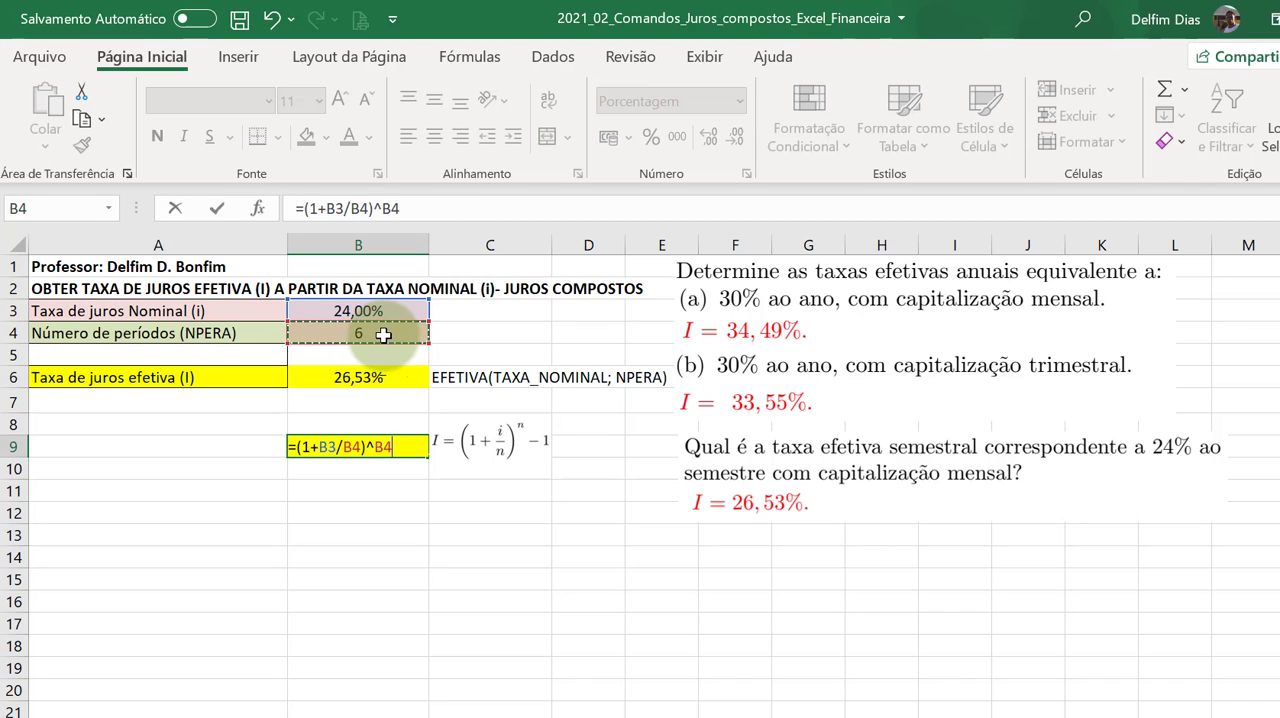
text(-1)
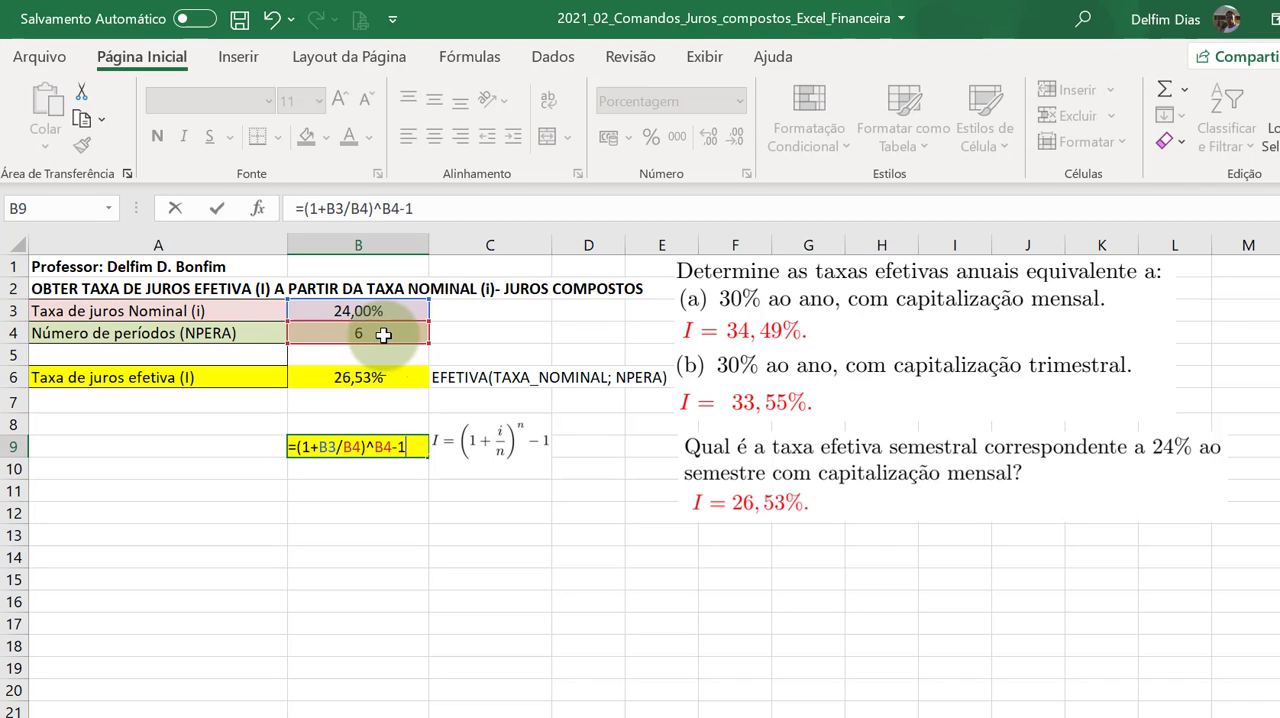
key(Return)
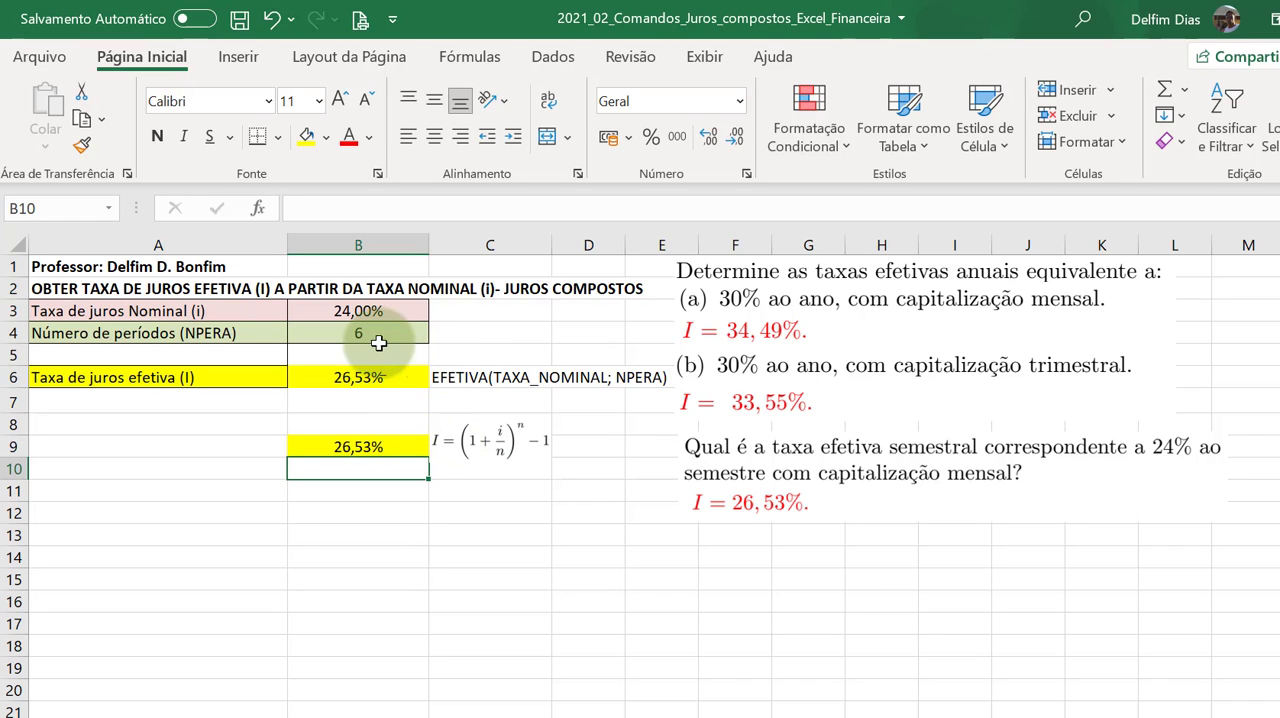
click(1110, 715)
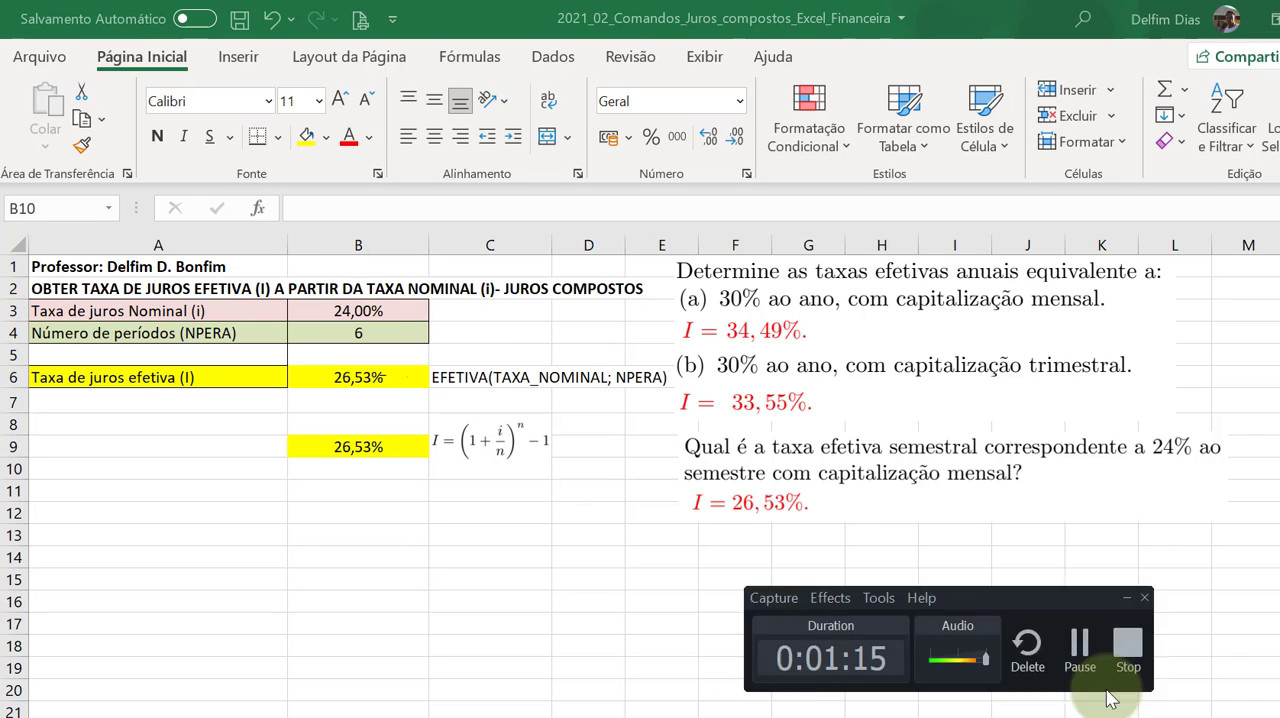